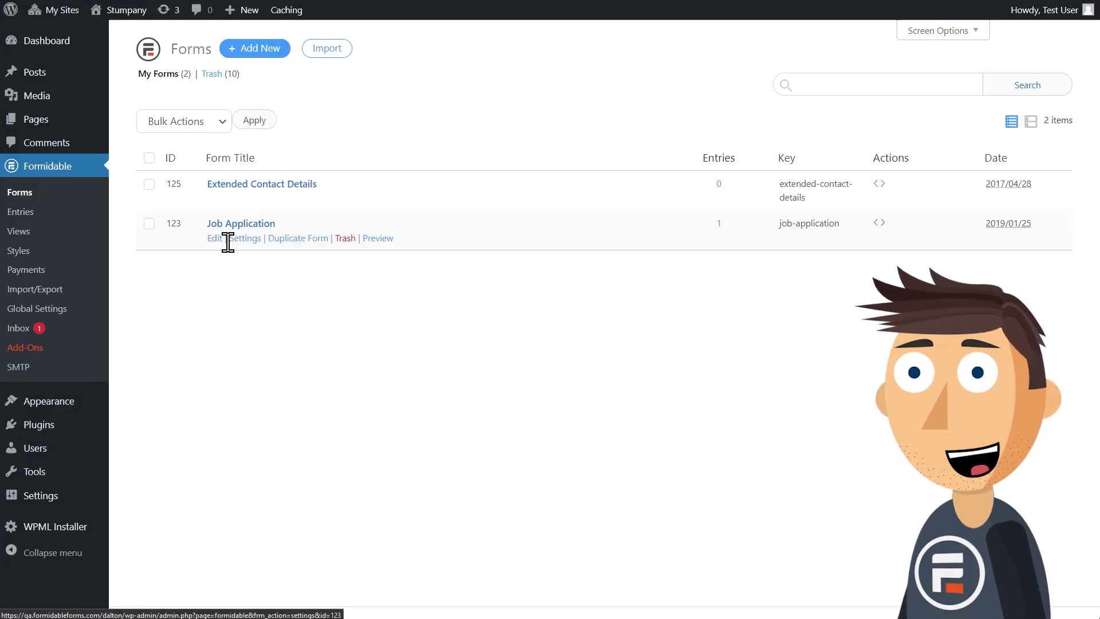
Step: Open the Job Application form and show its list of submitted entries
click(307, 240)
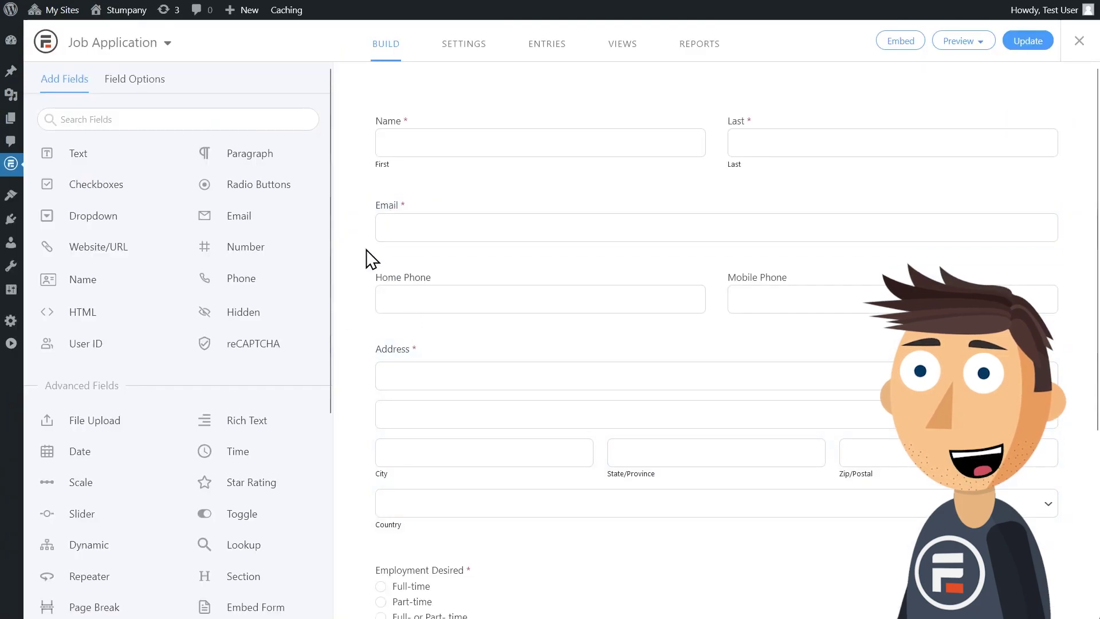
scroll(369, 258, down, 4)
scroll(370, 261, up, 5)
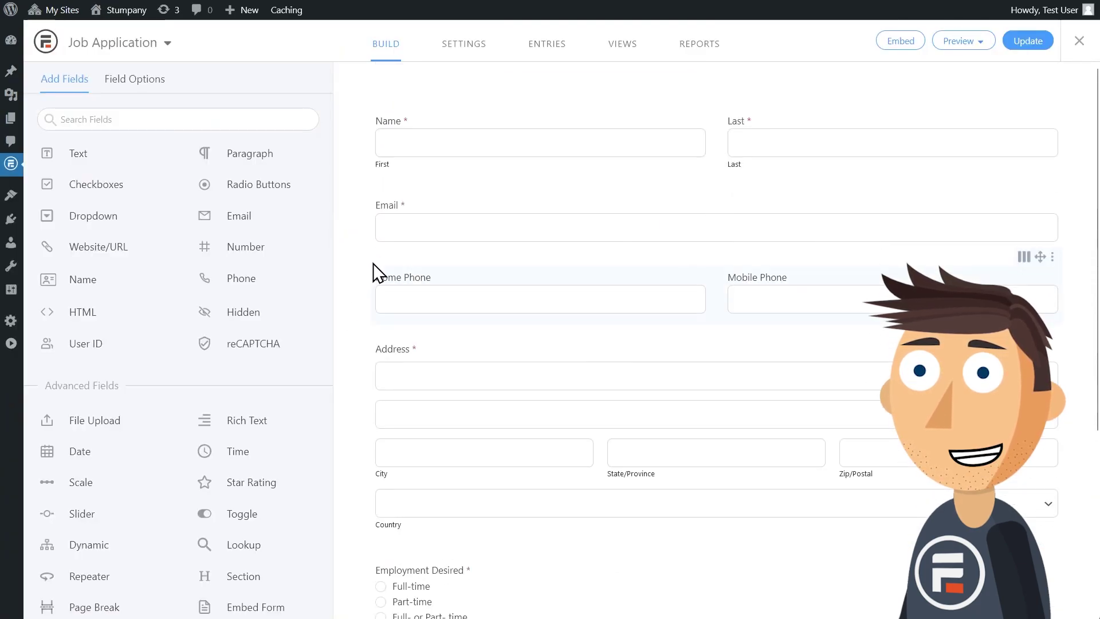
click(553, 50)
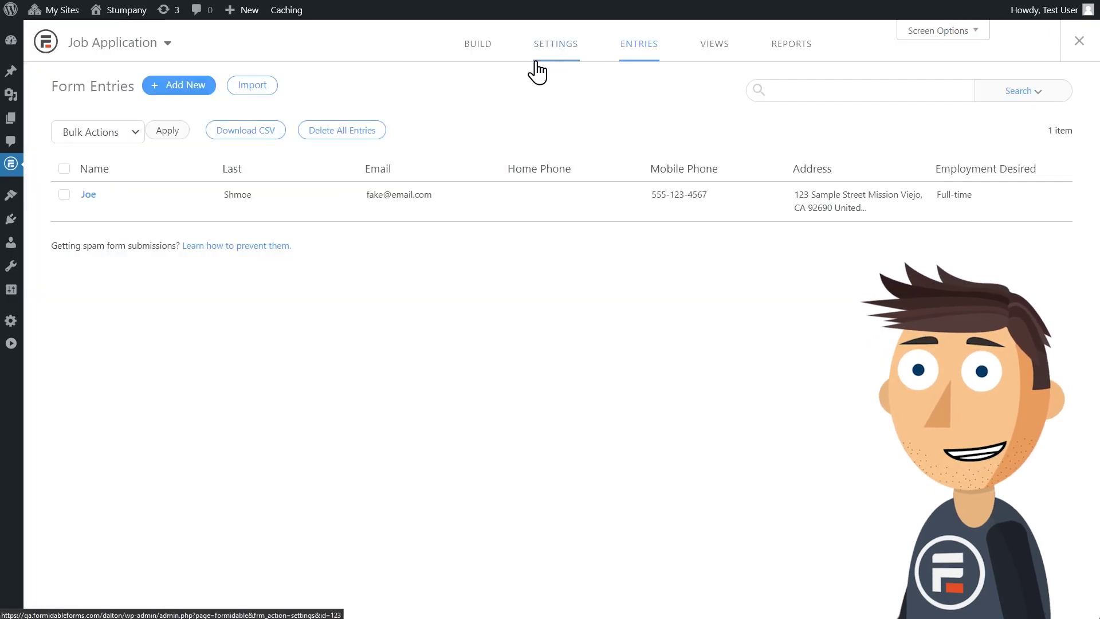
Step: Print the submitted entry to Save as PDF, then check the entries' Bulk Actions list
click(90, 210)
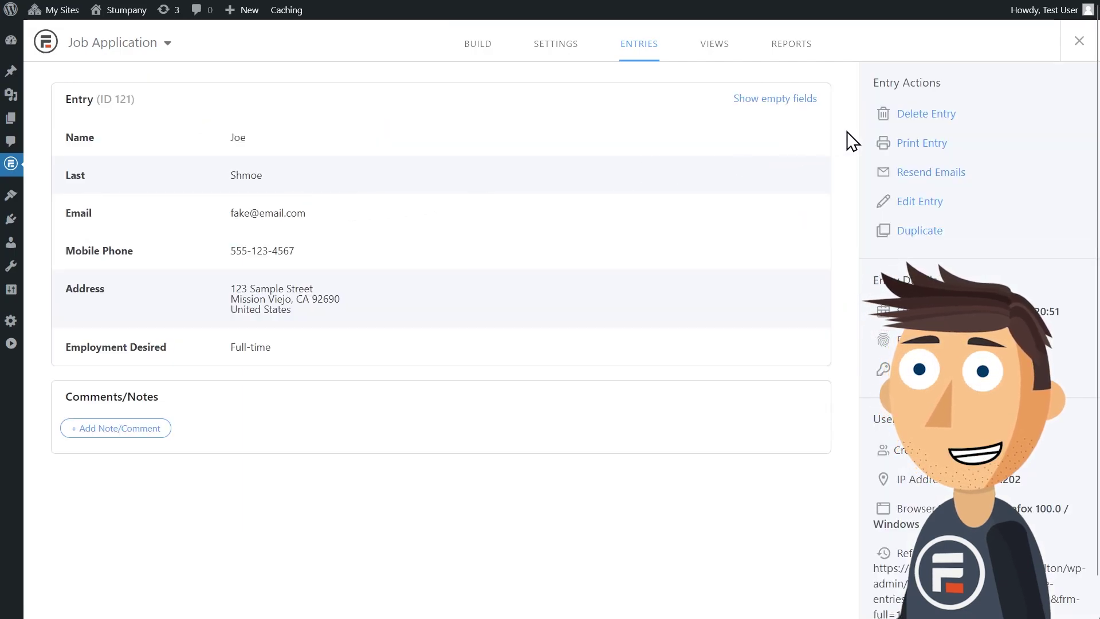
click(941, 147)
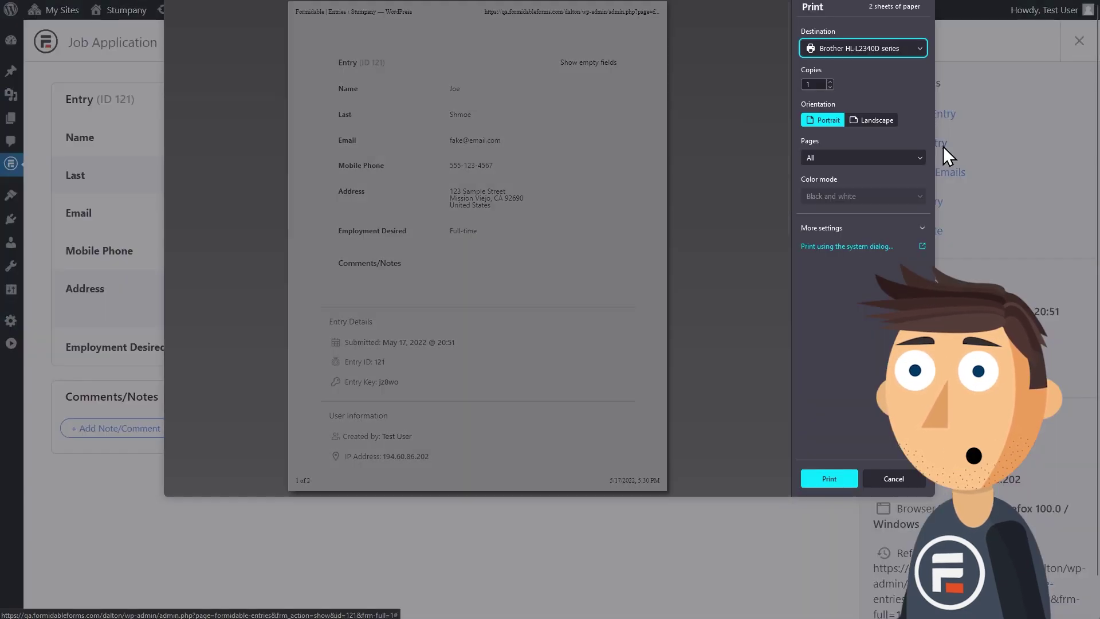
click(869, 46)
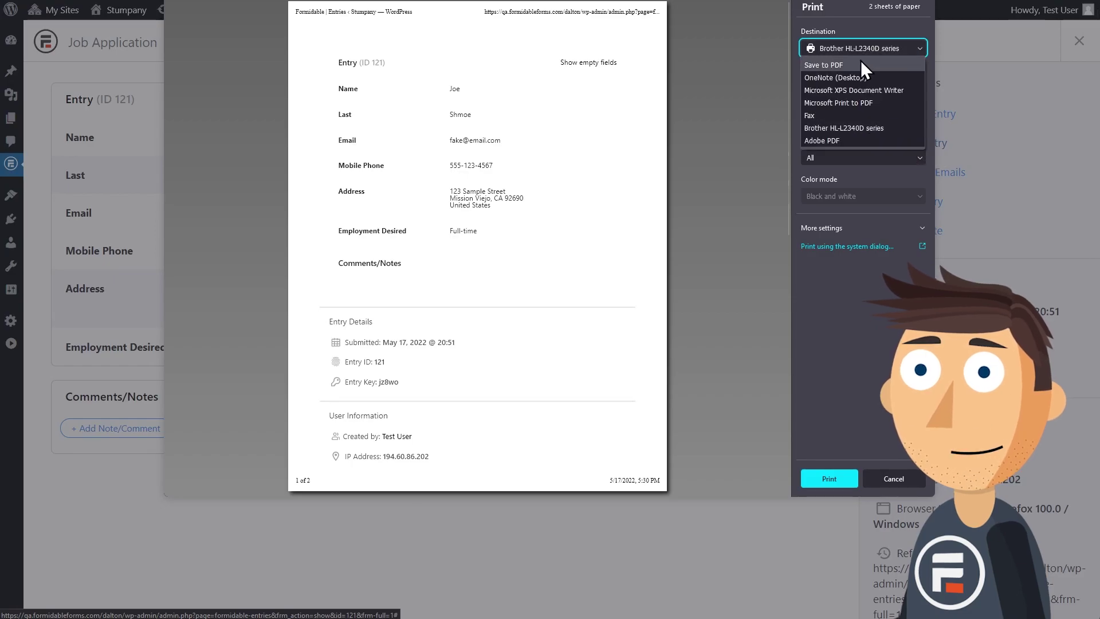
click(858, 63)
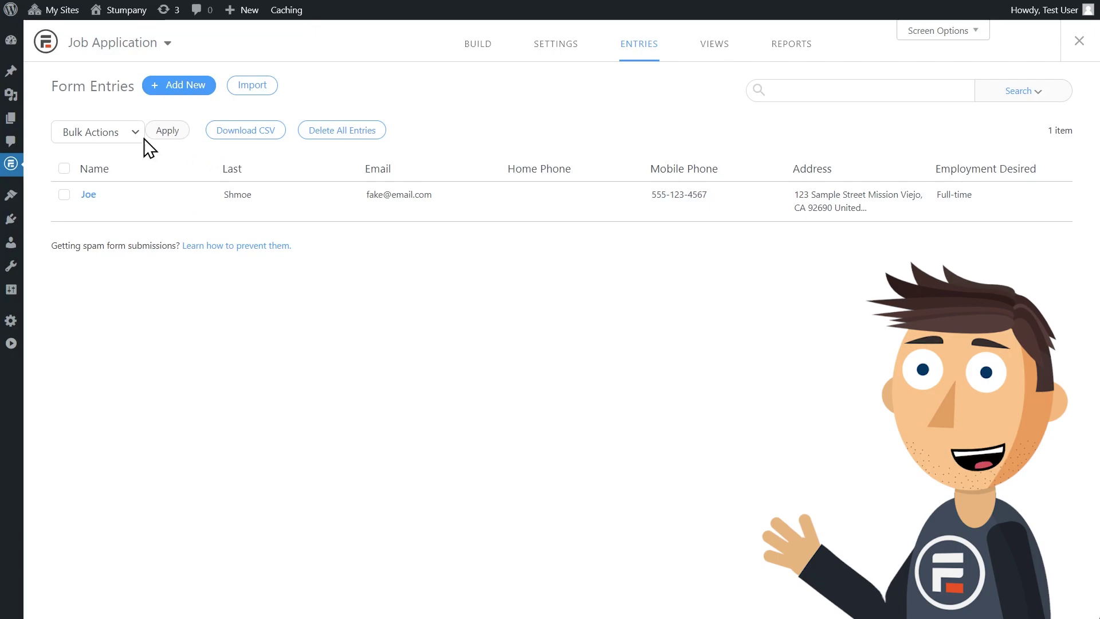
click(137, 138)
Step: Dismiss the bulk actions list and view the Pricing page on e2pdf.com
click(172, 162)
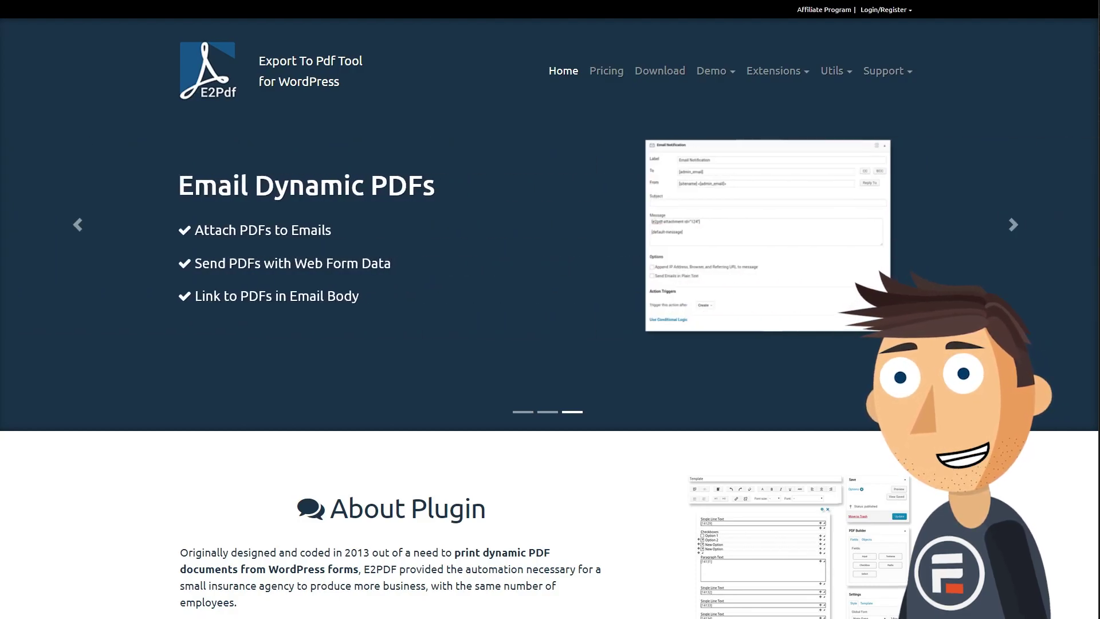
click(606, 74)
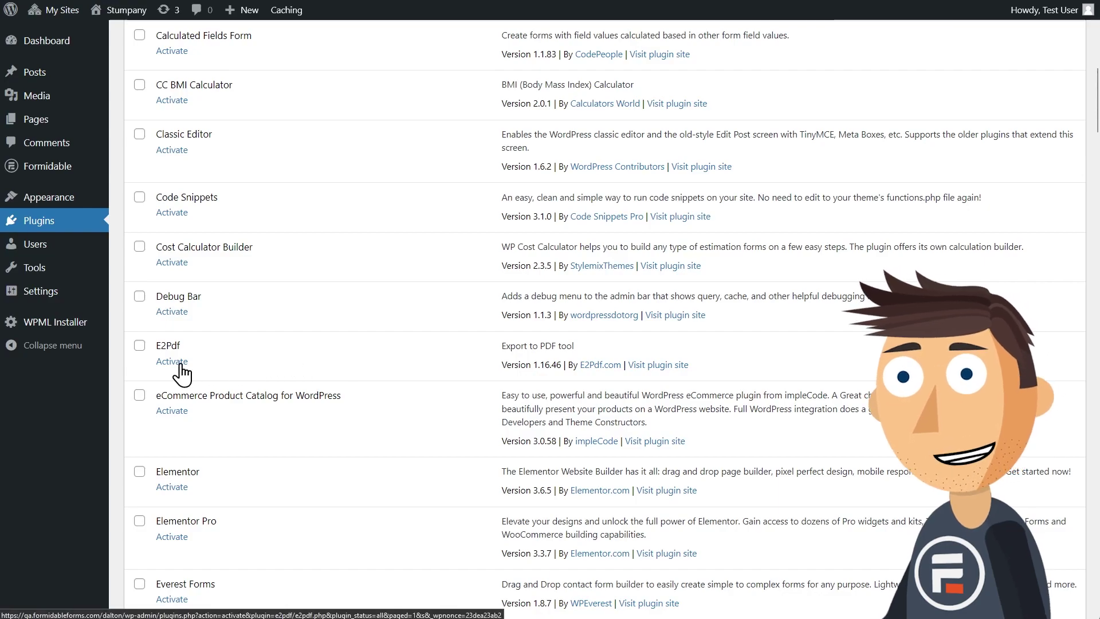
Step: Activate the E2Pdf plugin and start a new template under E2Pdf > Templates
click(171, 361)
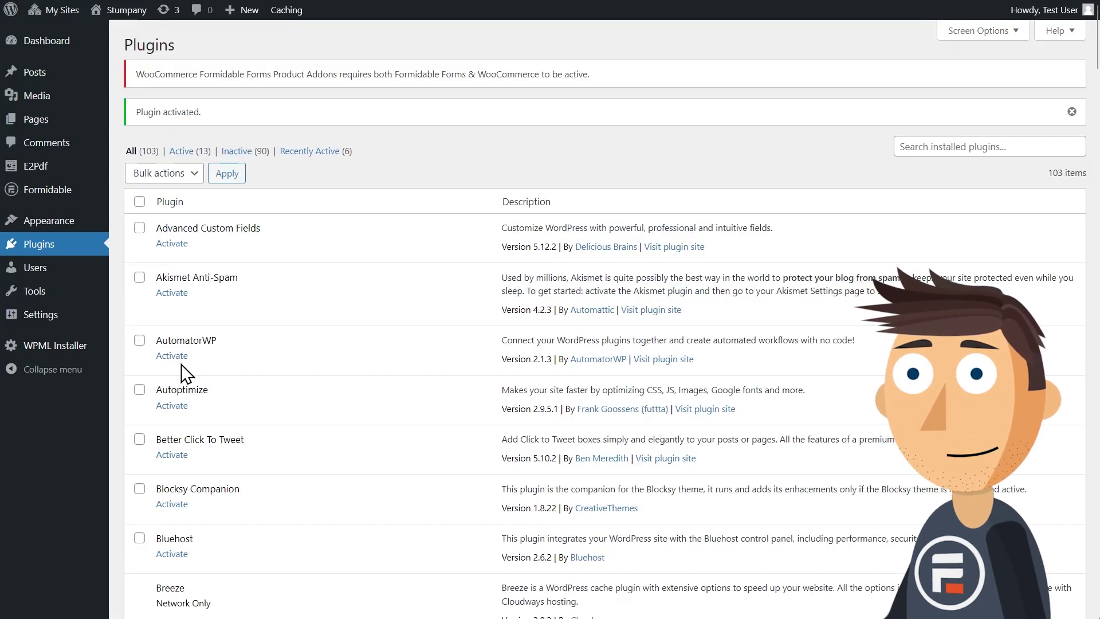
mouse_move(53, 172)
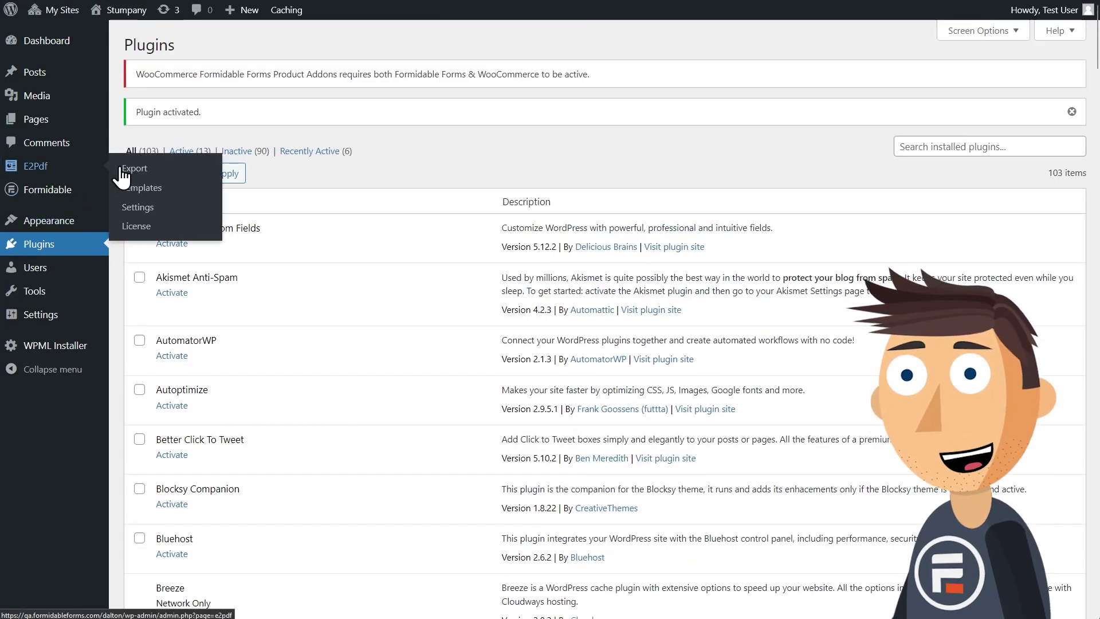
click(146, 192)
click(245, 47)
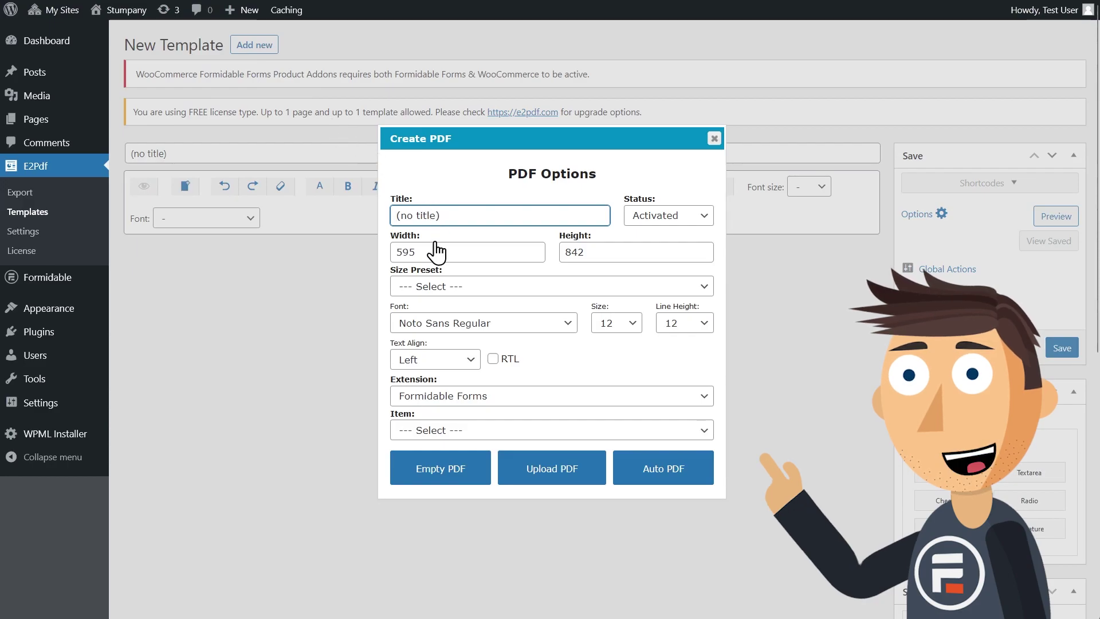
Step: Set the PDF font size to 14 and the item to Extended Contact Details
click(613, 323)
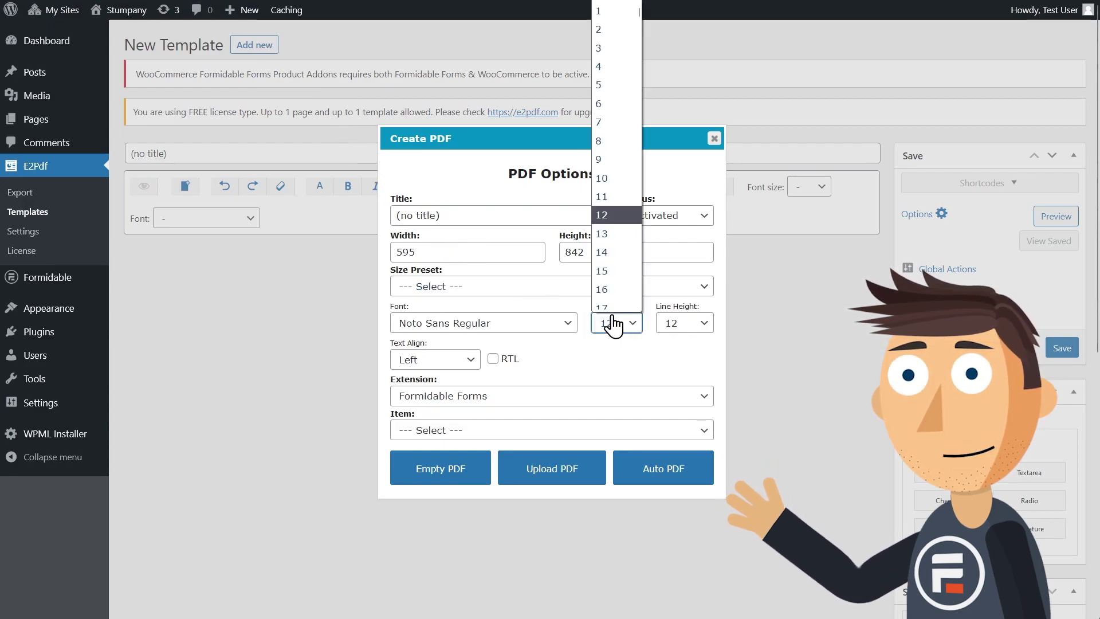
click(606, 252)
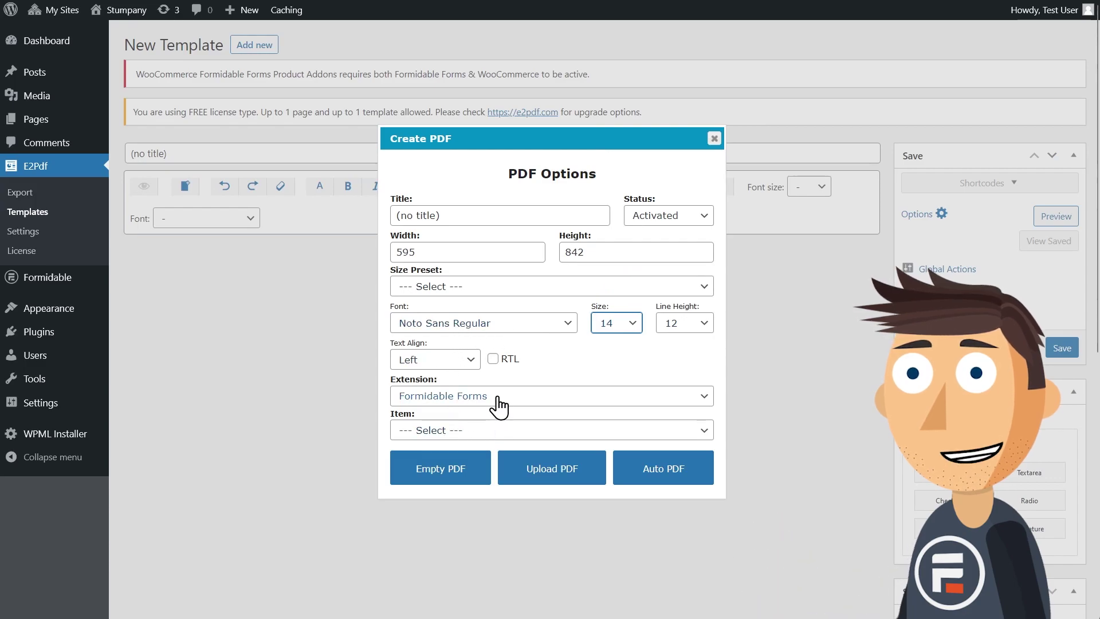
click(492, 435)
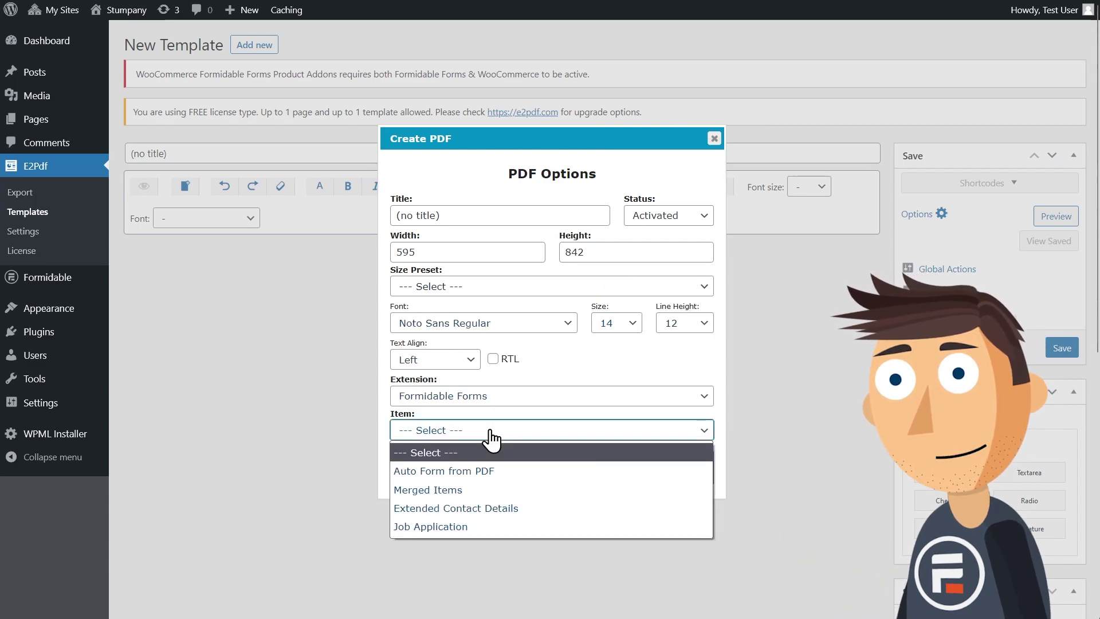
click(486, 508)
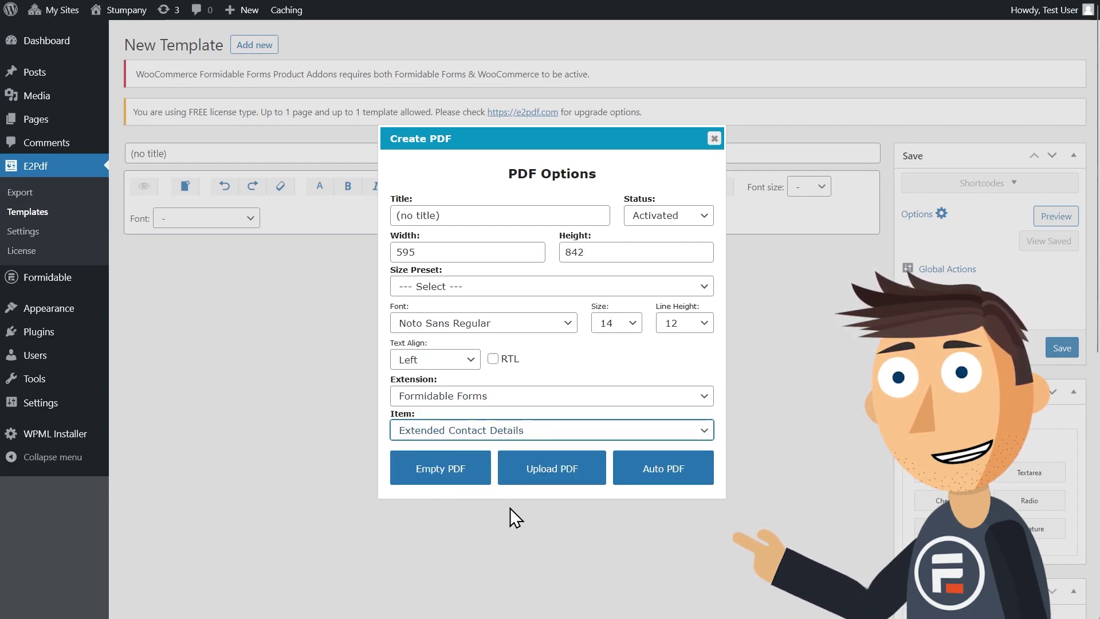
Step: Auto-generate the template from the form fields and delete the 'Where can you be found?' heading
click(665, 472)
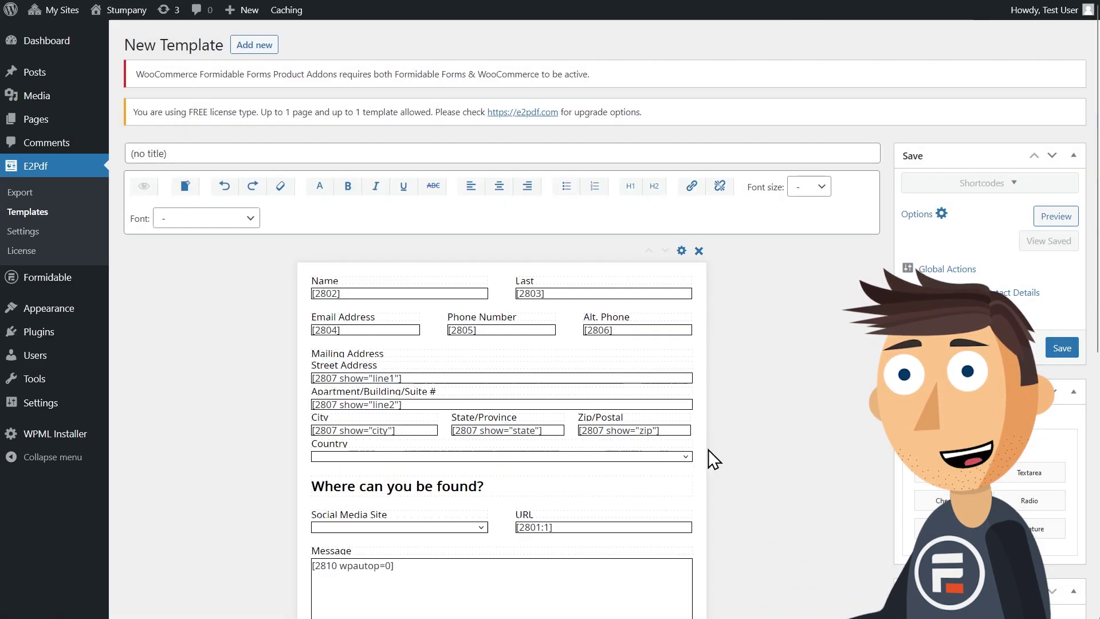
scroll(756, 441, down, 3)
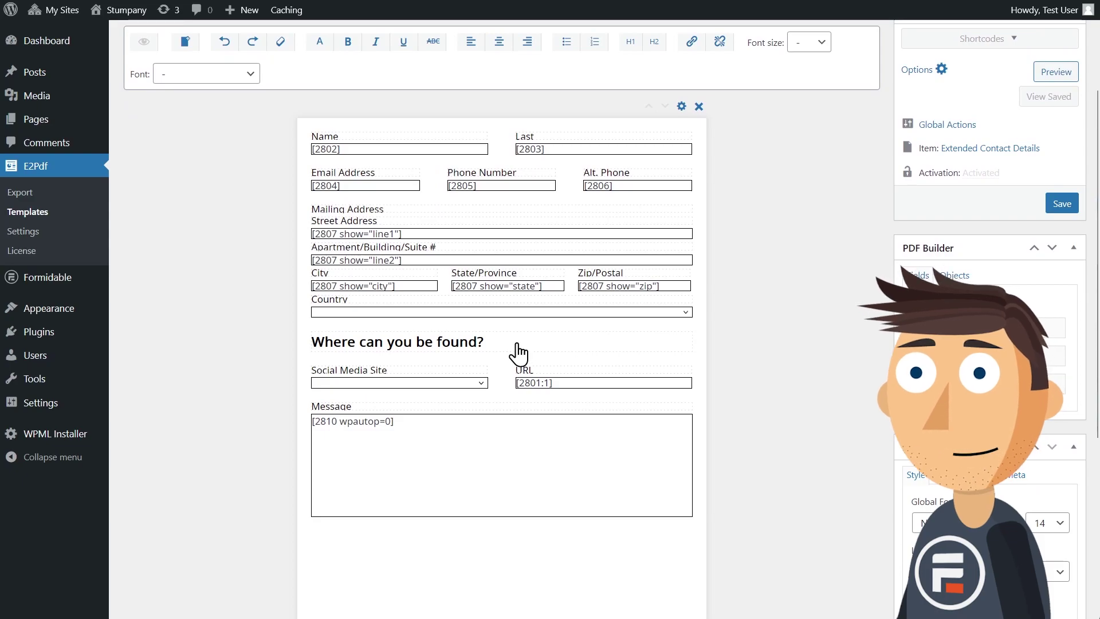
key(Delete)
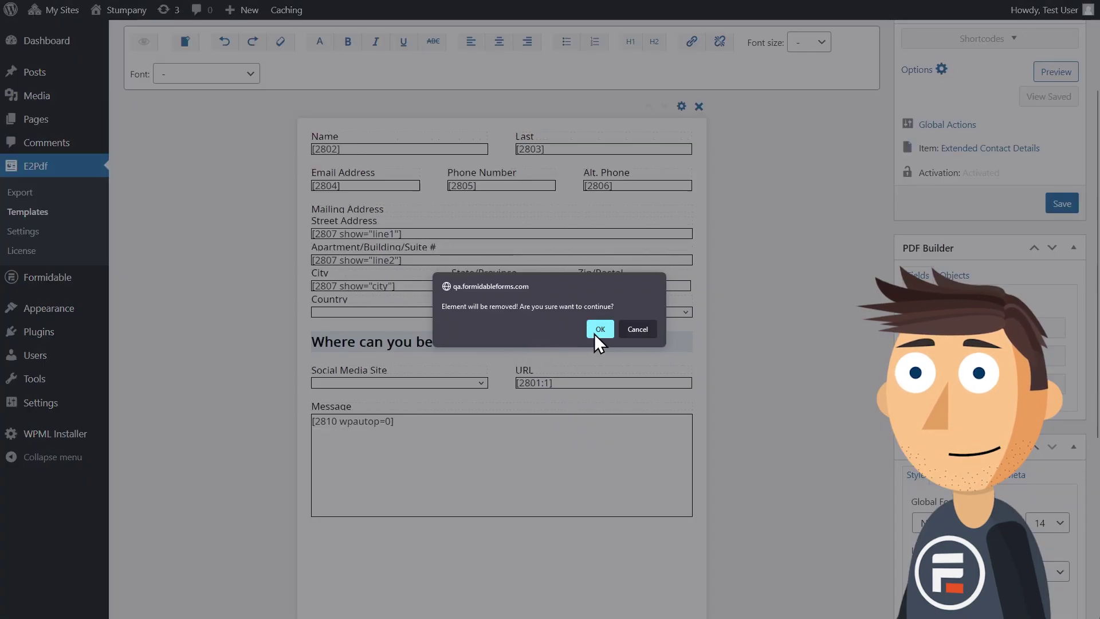
click(595, 331)
scroll(734, 431, down, 1)
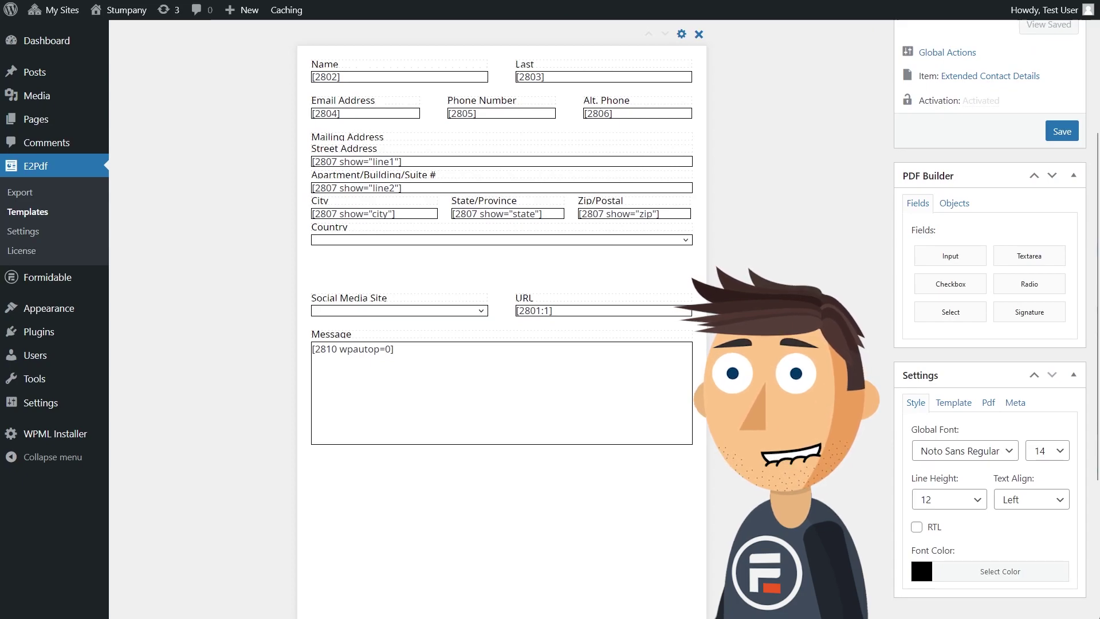
Step: Set the download button title to 'Click Here' and enable the Inline option
click(954, 404)
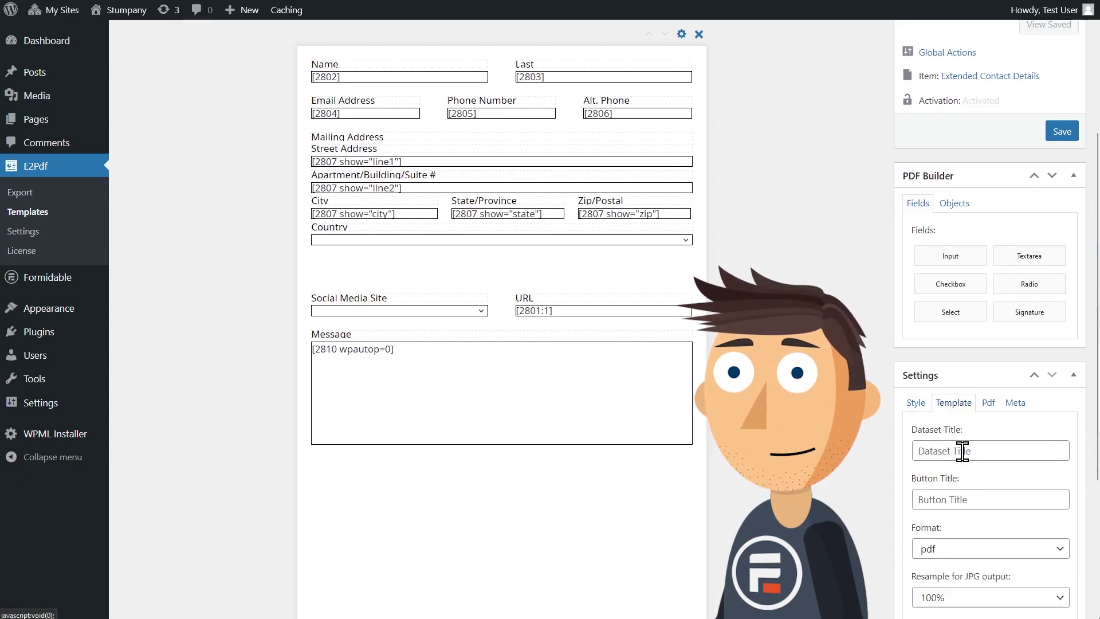
click(982, 499)
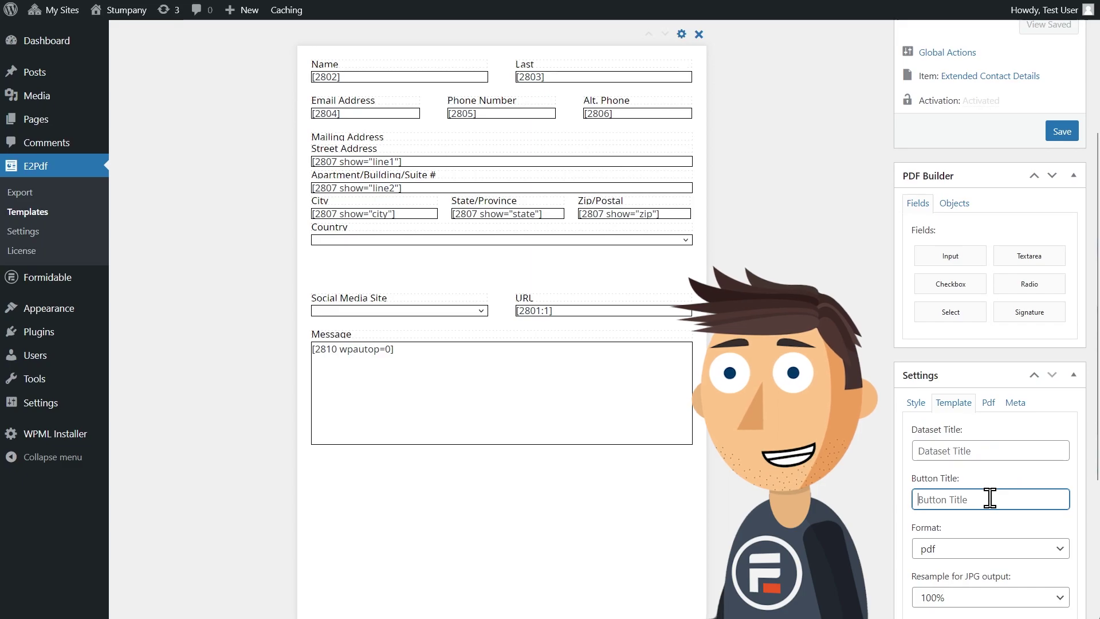
text(Click here)
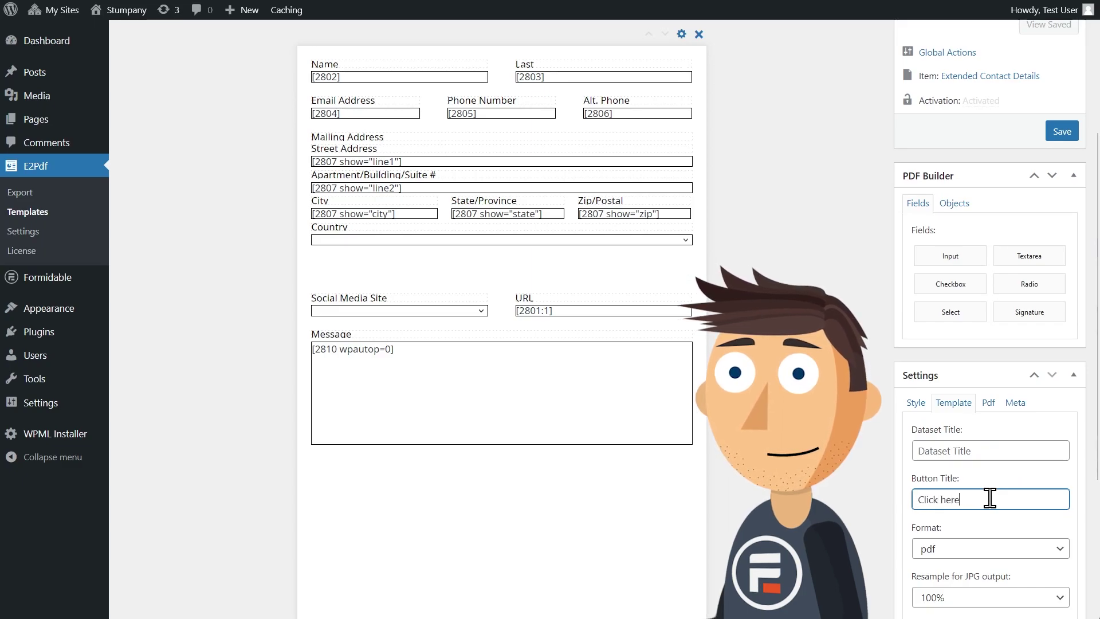
key(BackSpace)
text(Here)
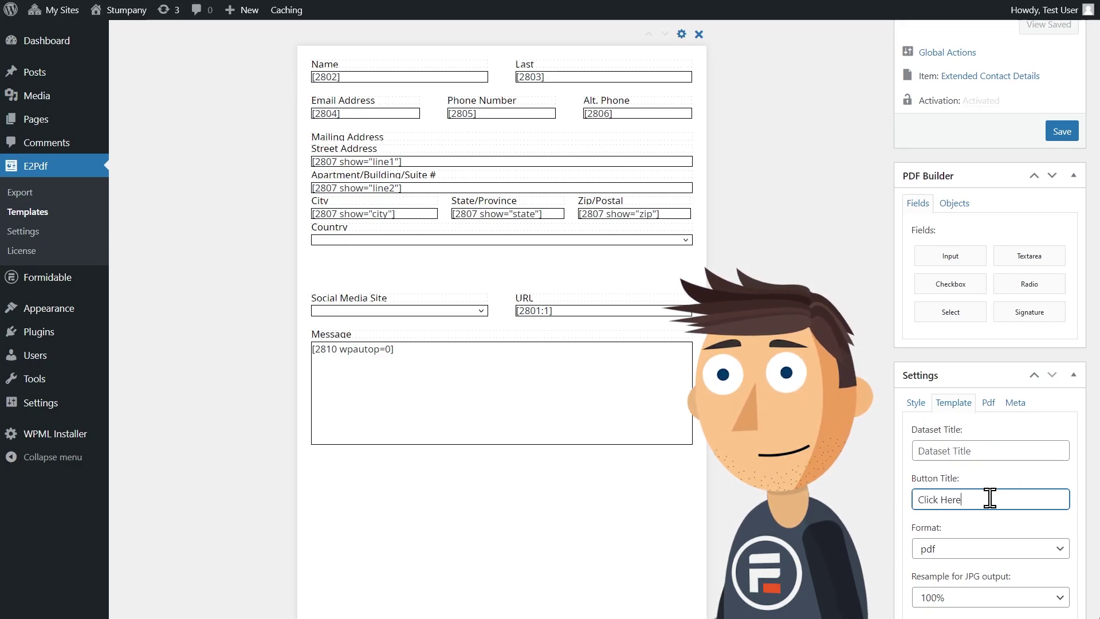
scroll(879, 496, down, 1)
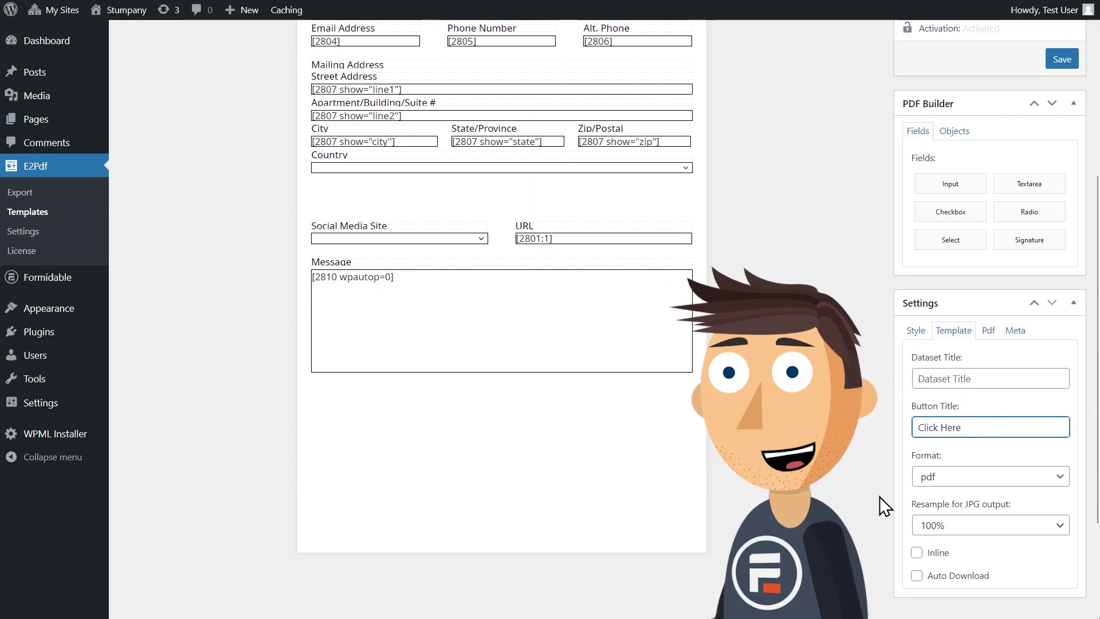
click(917, 552)
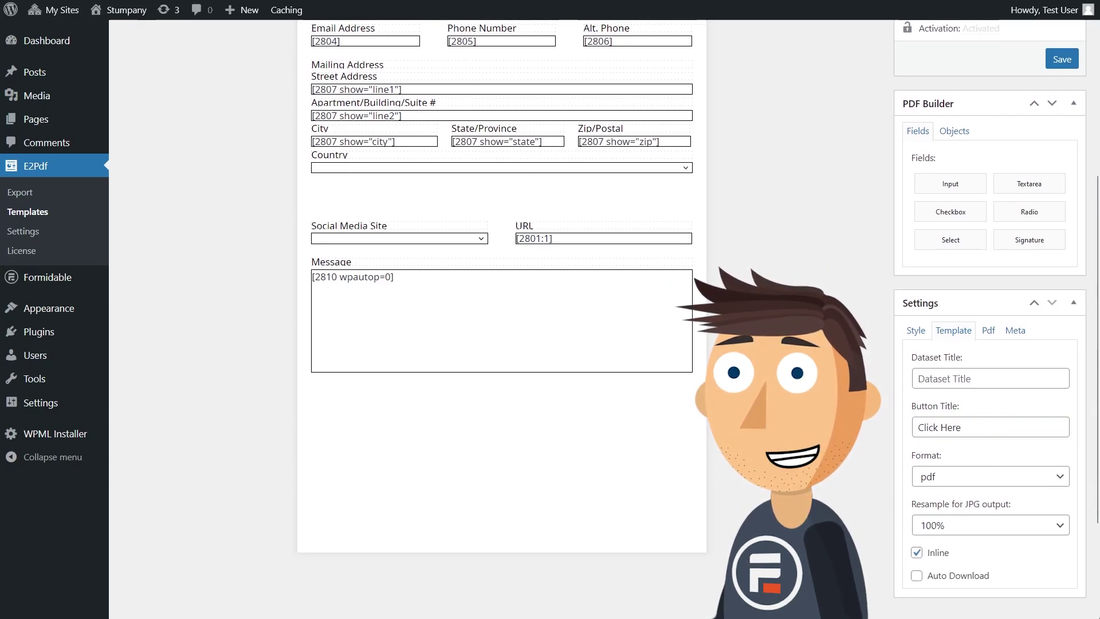
scroll(1003, 130, up, 4)
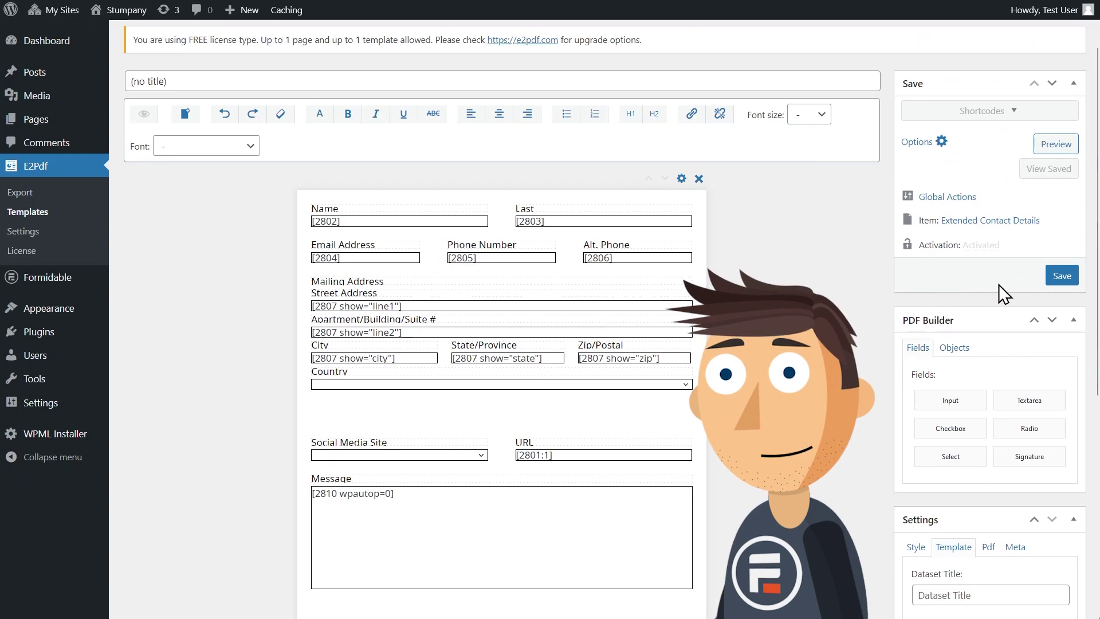
Step: Save the template and copy its [e2pdf-download id="1"] shortcode
click(1058, 276)
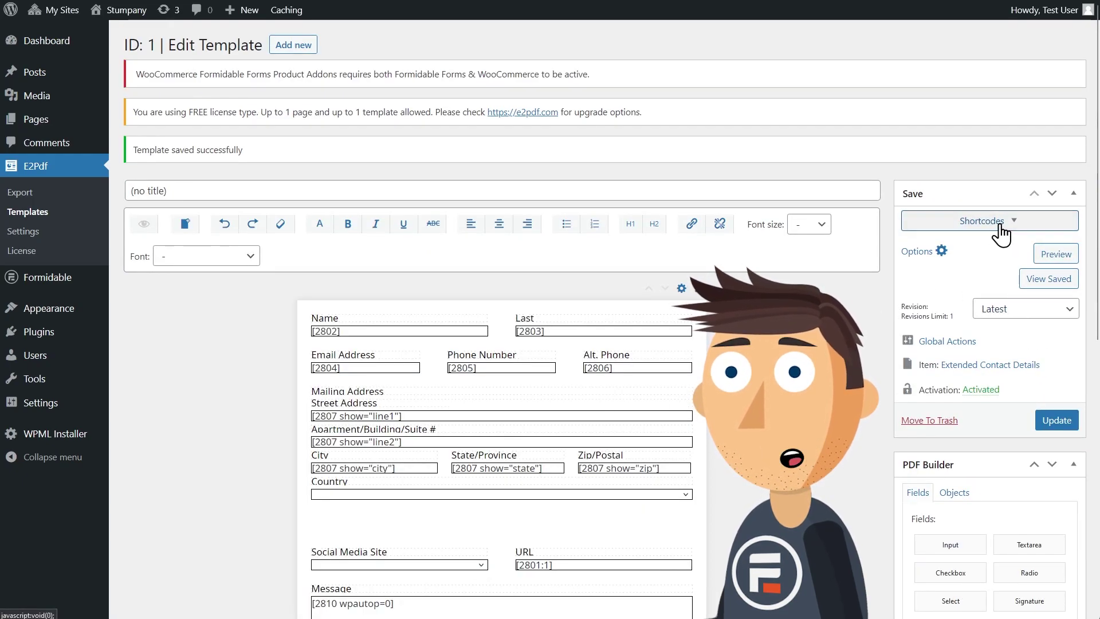
click(1002, 235)
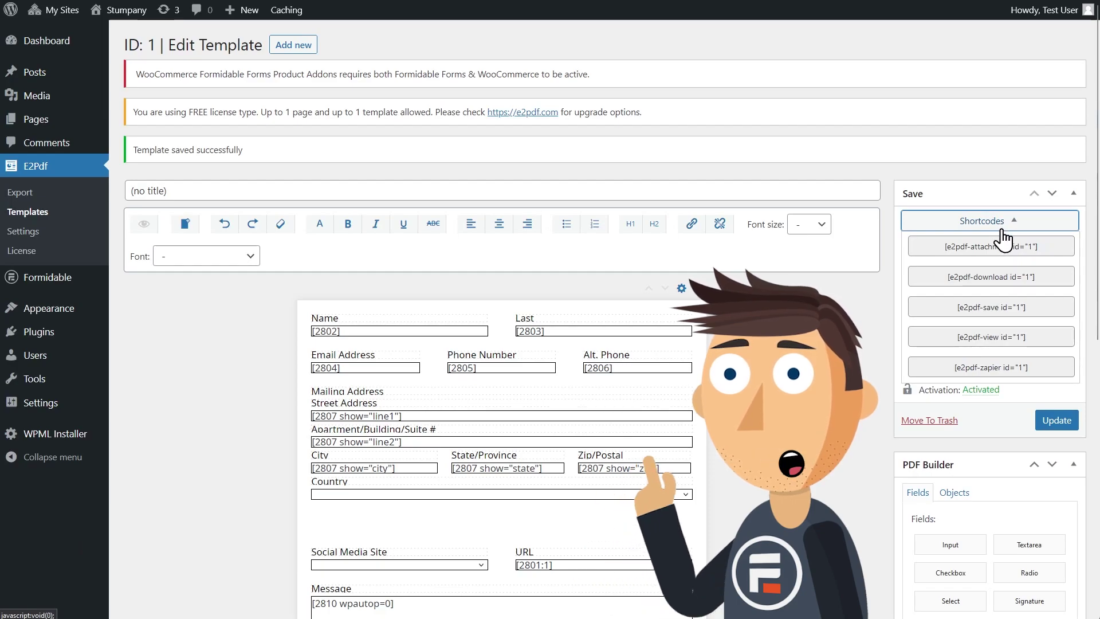
click(1000, 276)
key(ctrl+c)
right_click(1000, 277)
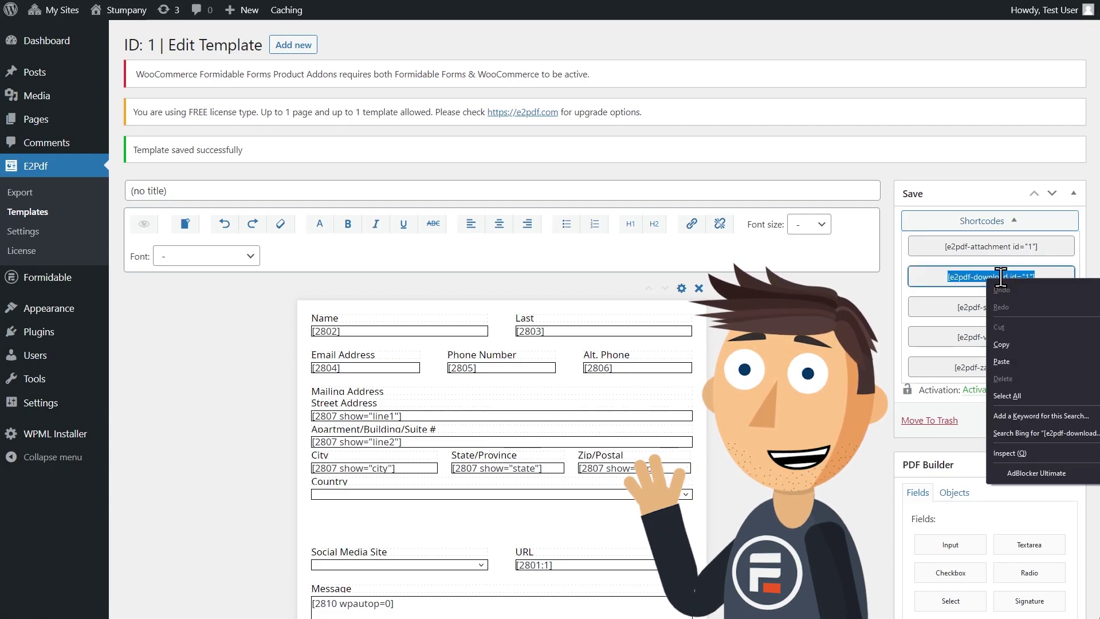
click(1010, 346)
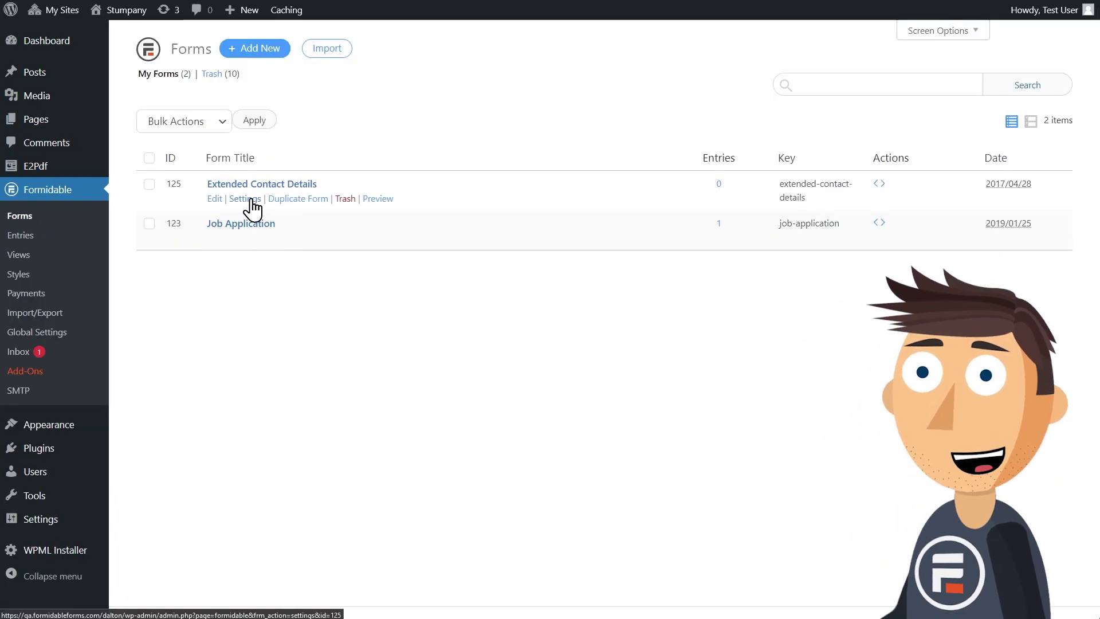
Step: Add the download shortcode with 'to download as PDF' to the Extended Contact Details On Submit message
click(252, 199)
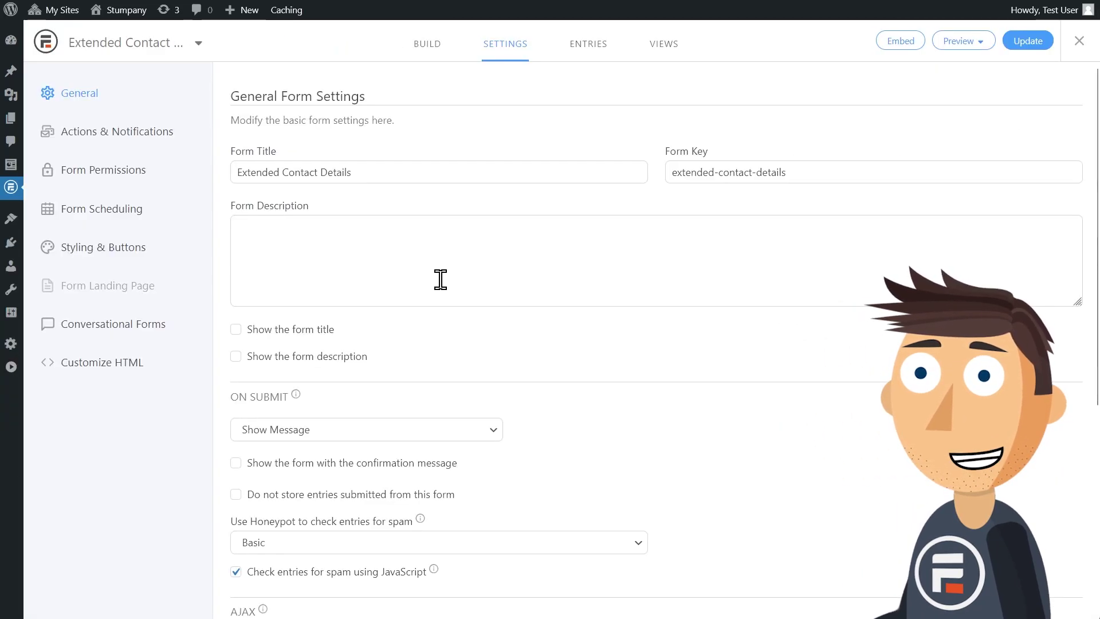
scroll(439, 277, down, 5)
click(538, 459)
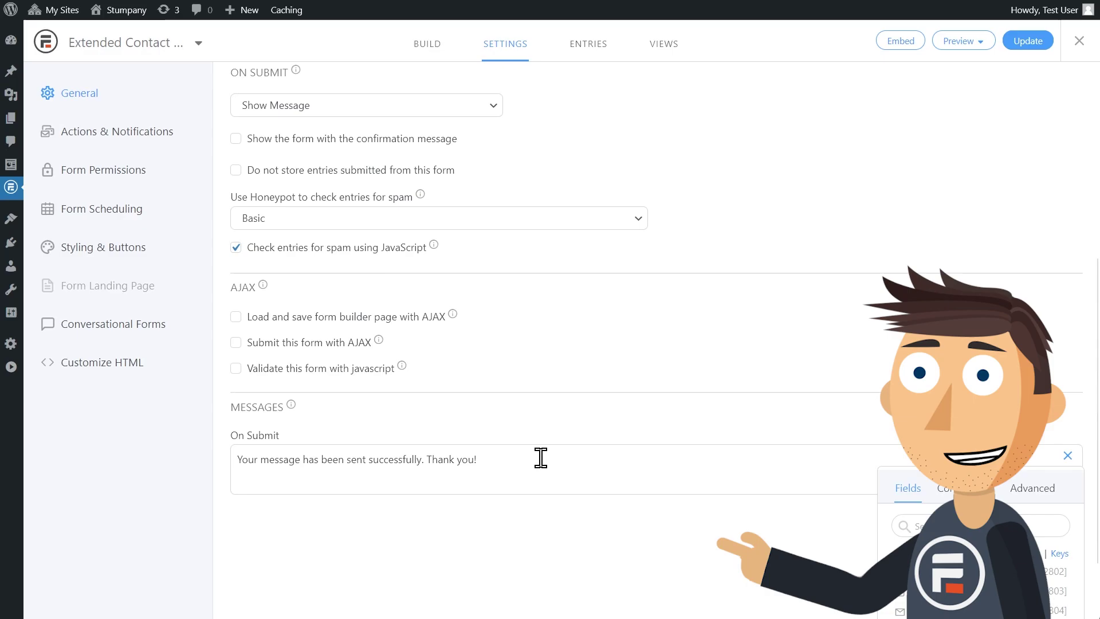
key(Return)
key(ctrl+v)
text(to download as PDF)
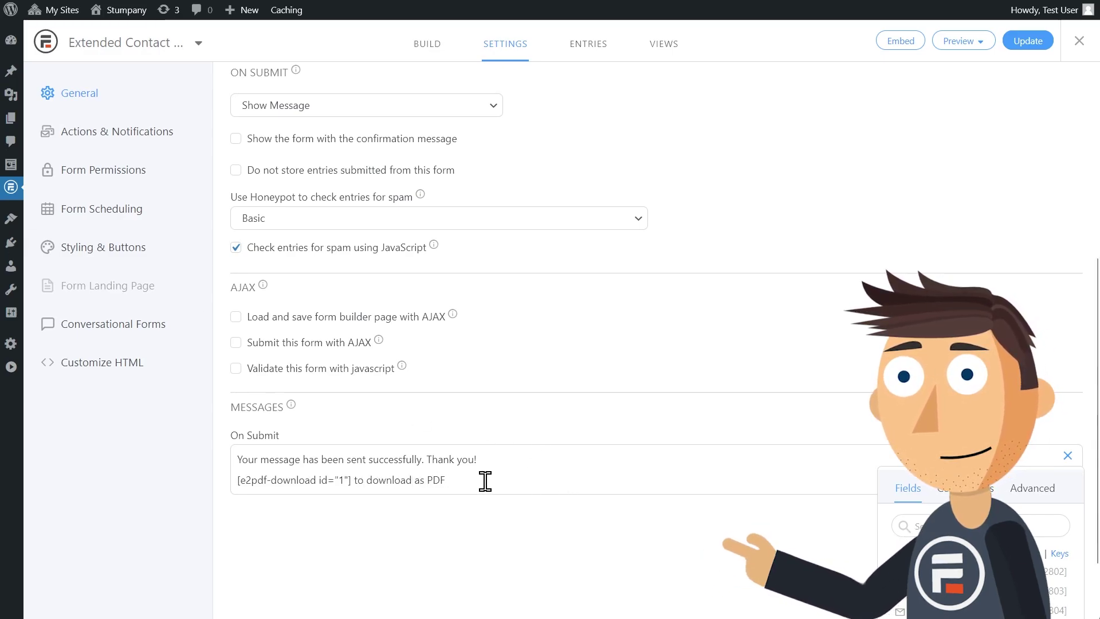
Step: Add an [e2pdf-view id="1"] line to the message and update the form settings
key(Return)
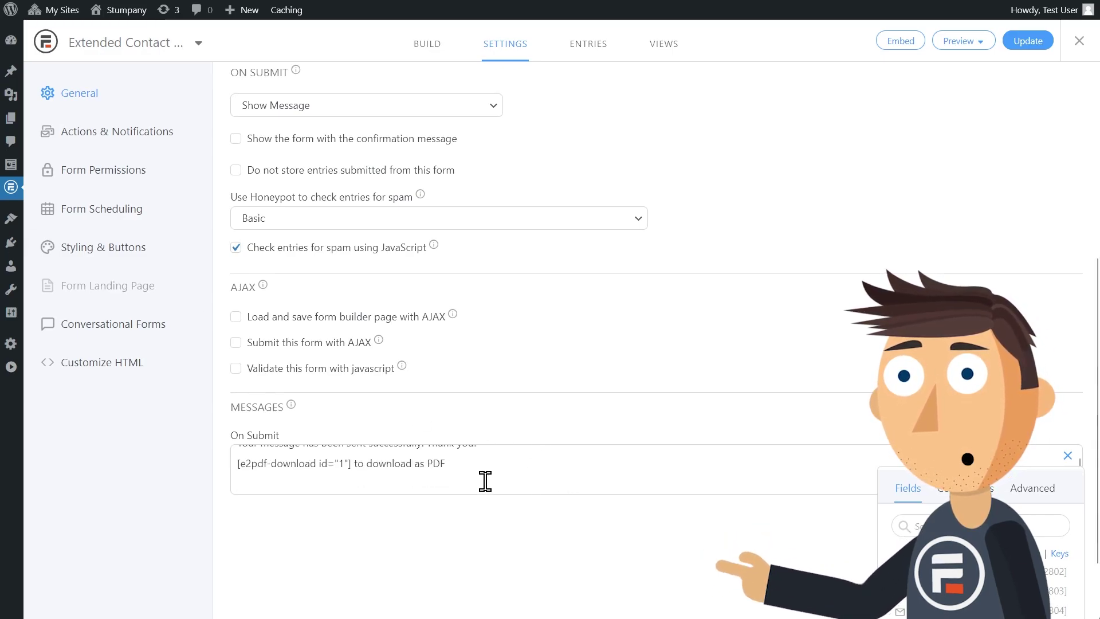
key(ctrl+v)
double_click(311, 483)
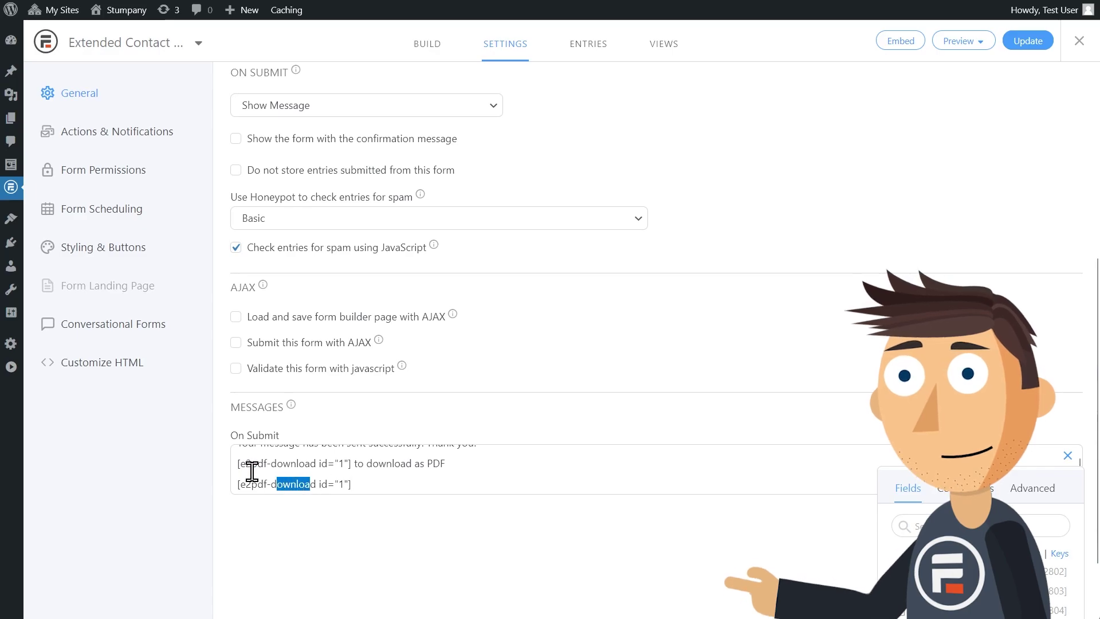
text(view)
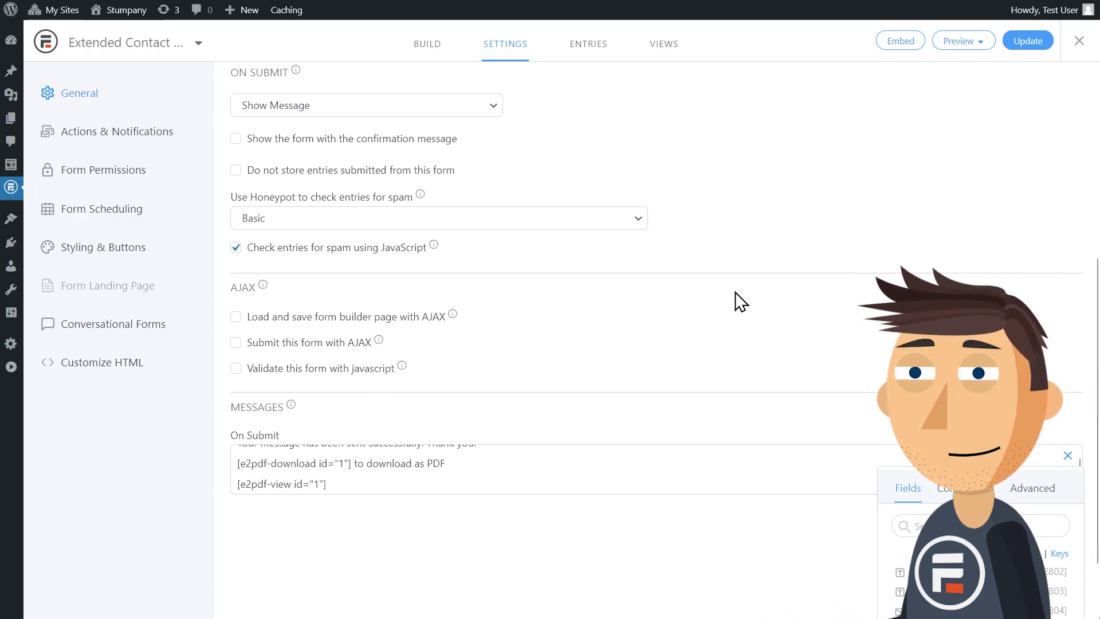
click(1029, 41)
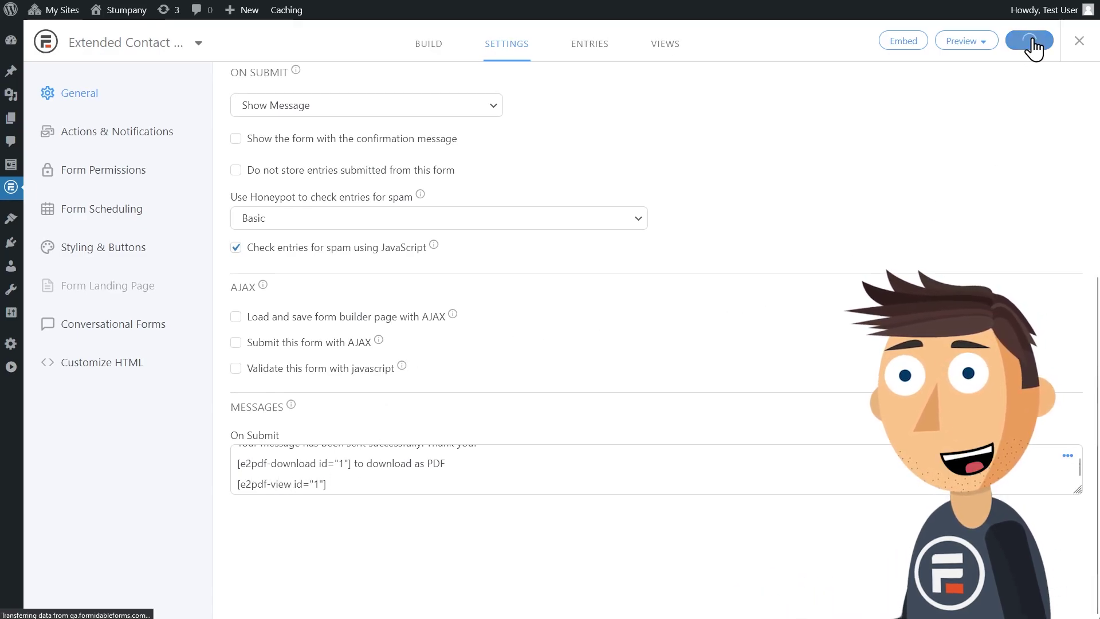
Step: Preview the form in the site theme and enter a first name, last name and email
click(966, 41)
click(972, 83)
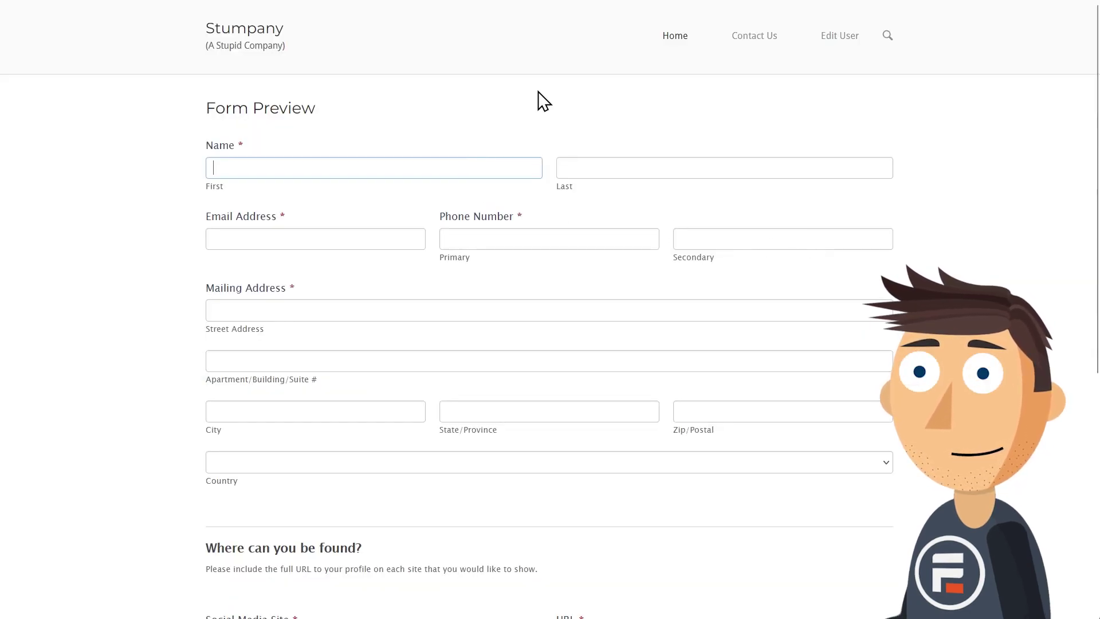
text(Steven)
key(Tab)
text(Strange)
key(Tab)
text(fake@email.com)
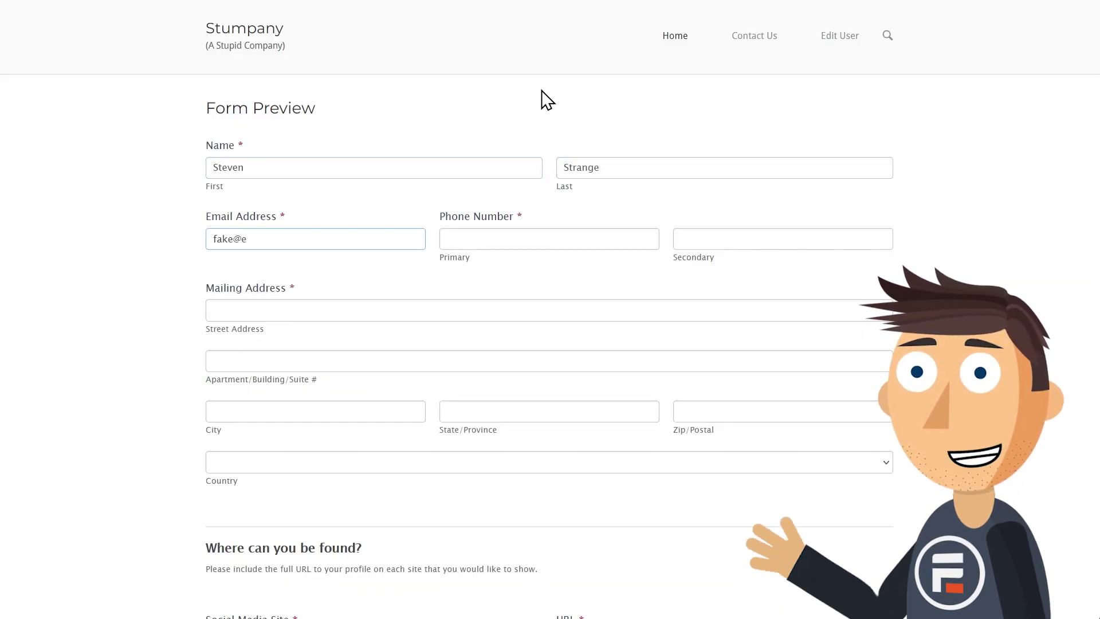
Step: Enter a phone number, autofill the street address and choose United States as country
key(Tab)
text(5551235678)
key(Tab)
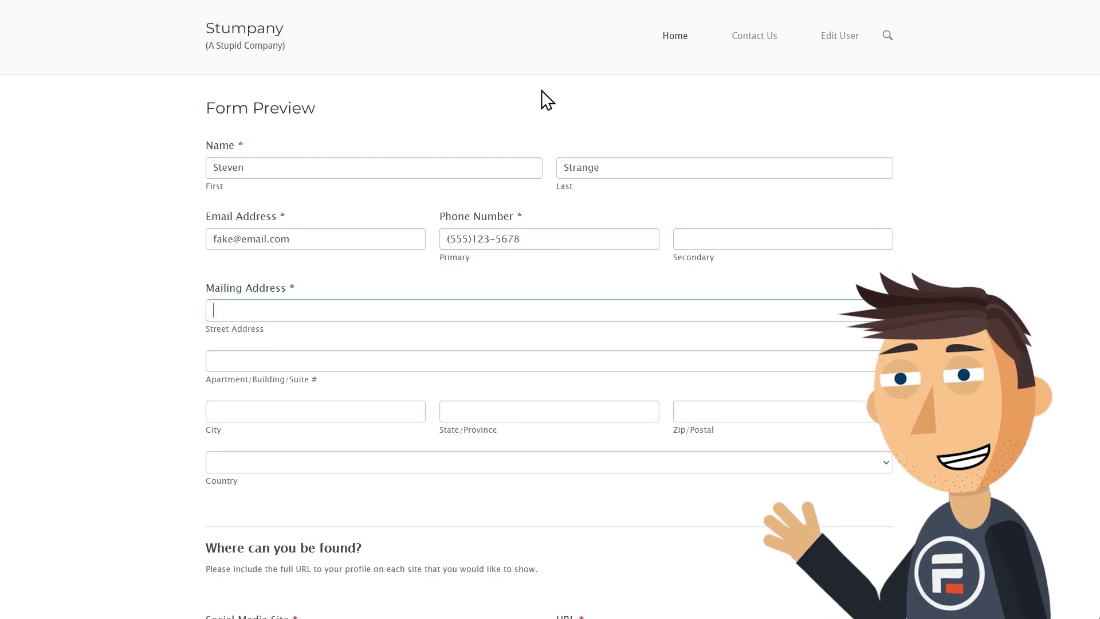
text(123)
click(501, 331)
click(454, 467)
text(united)
scroll(393, 348, down, 3)
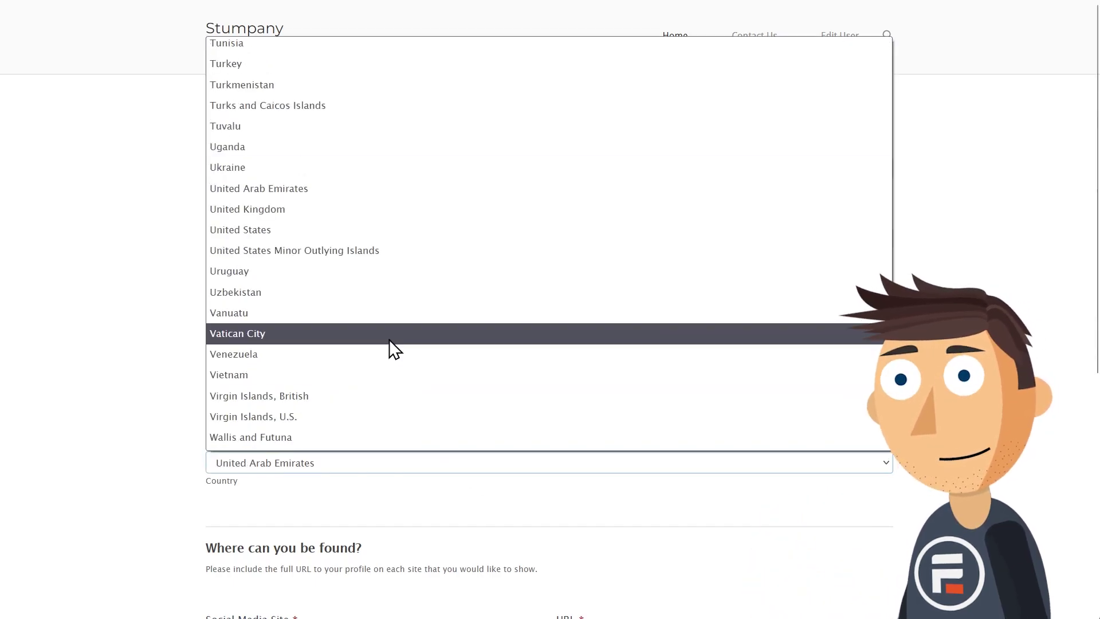
text(s)
key(Return)
Step: Choose Twitter with a profile URL, fill in the message, and submit the form
scroll(680, 555, down, 5)
click(393, 274)
click(378, 360)
click(641, 279)
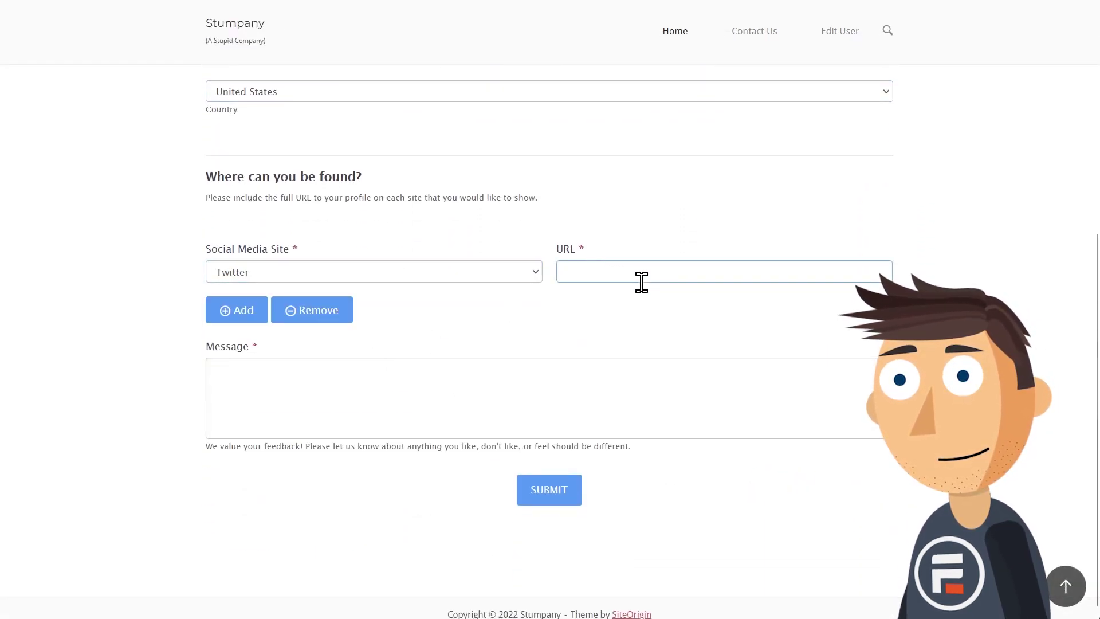
text(twitter.com/notreal)
click(606, 371)
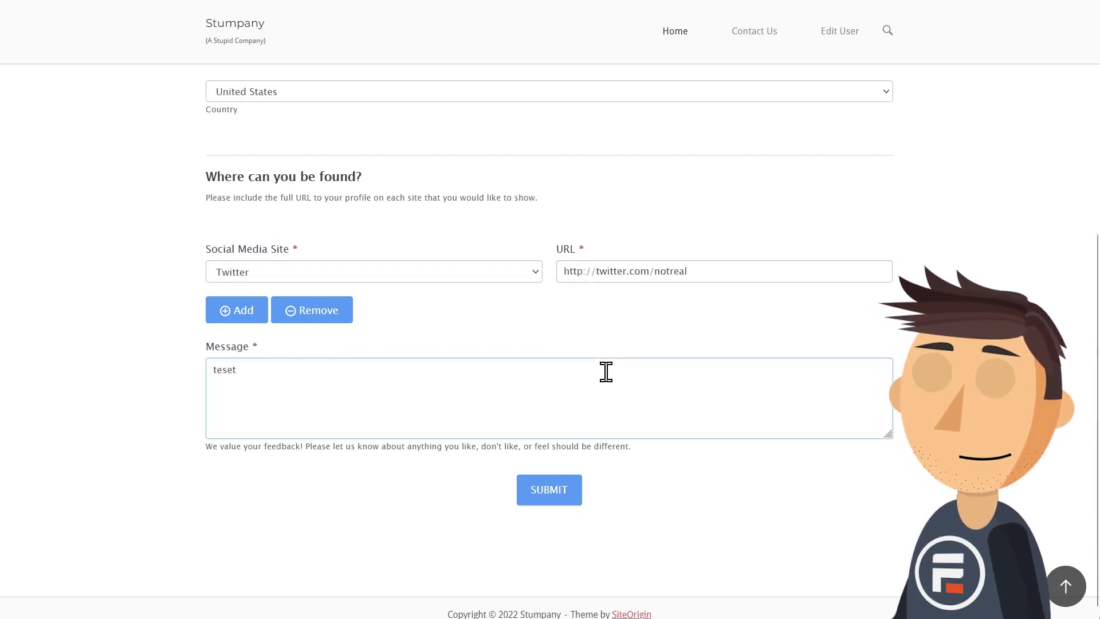
click(567, 490)
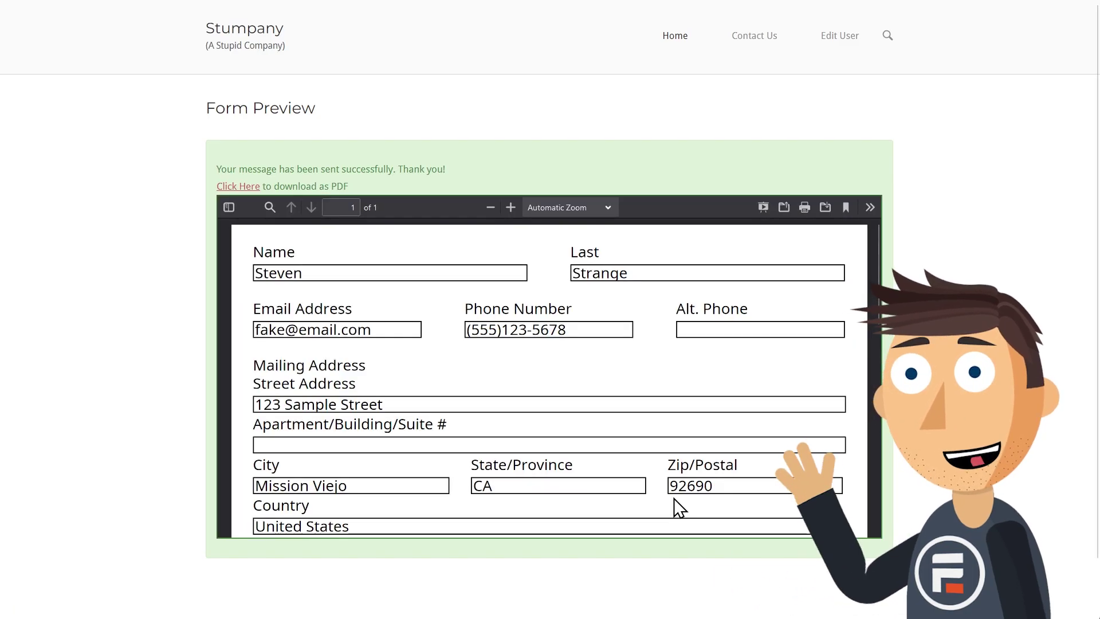
Step: Scroll through the embedded PDF to check the submitted contact, address, Twitter and message fields
scroll(662, 427, down, 3)
scroll(660, 421, down, 6)
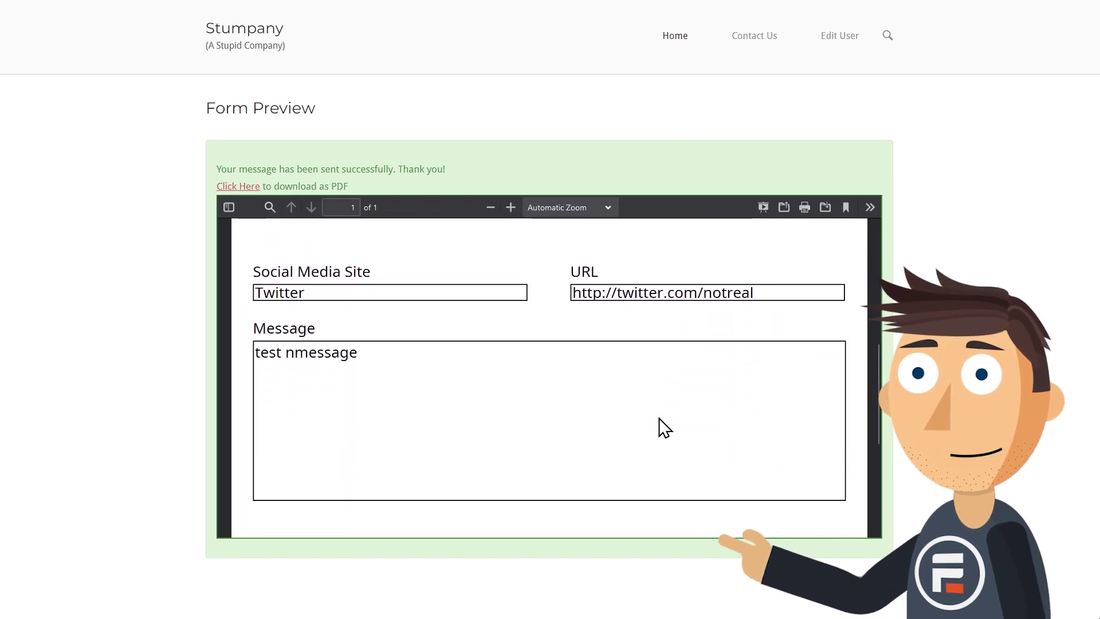
scroll(659, 427, up, 9)
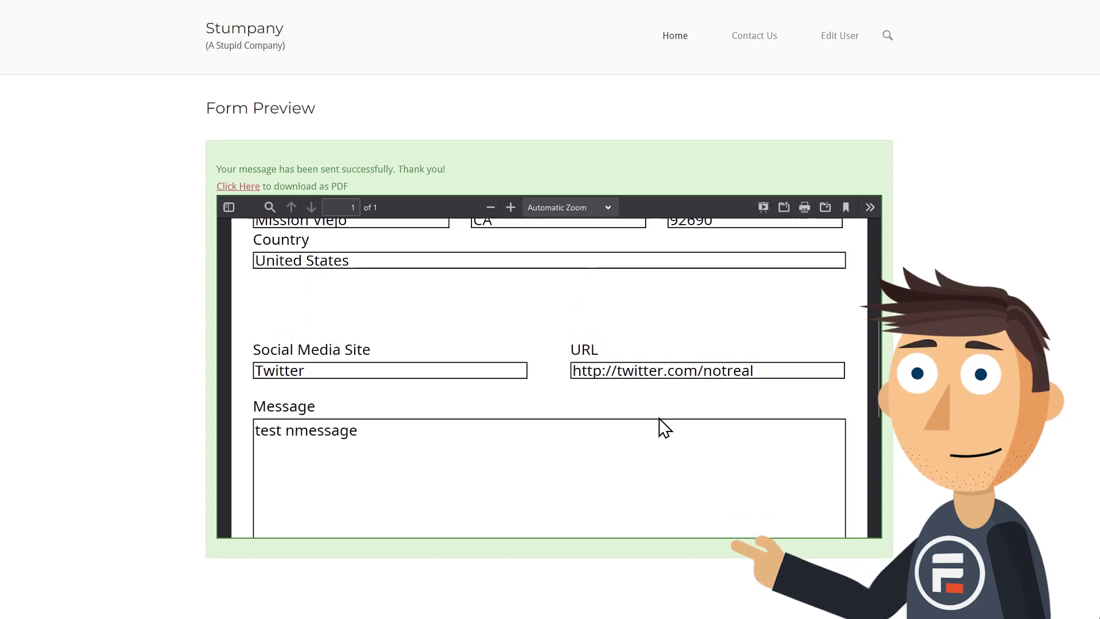